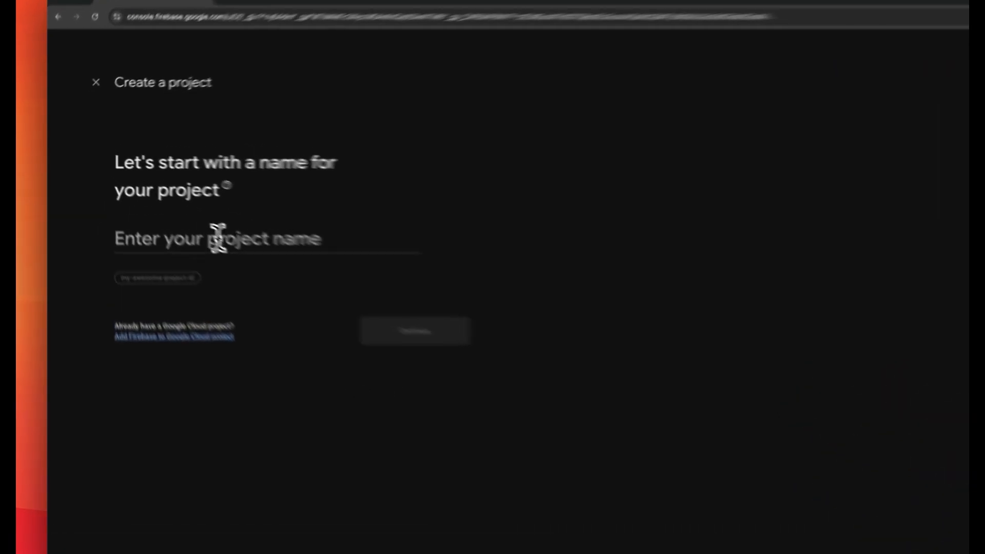
Create a Firebase project named ReplitTest with Google Analytics disabled, and continue to its overview
left_click(168, 205)
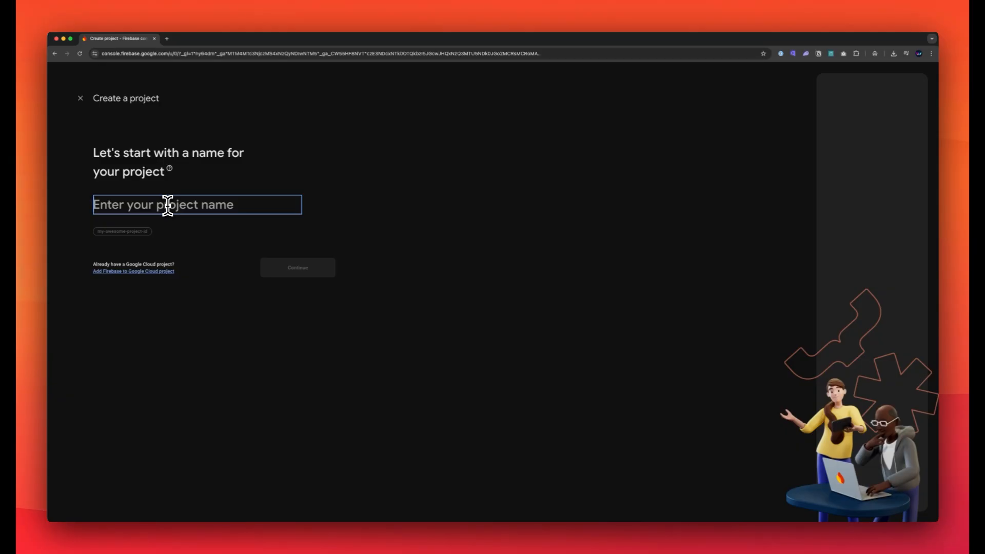
type("ReplitTest")
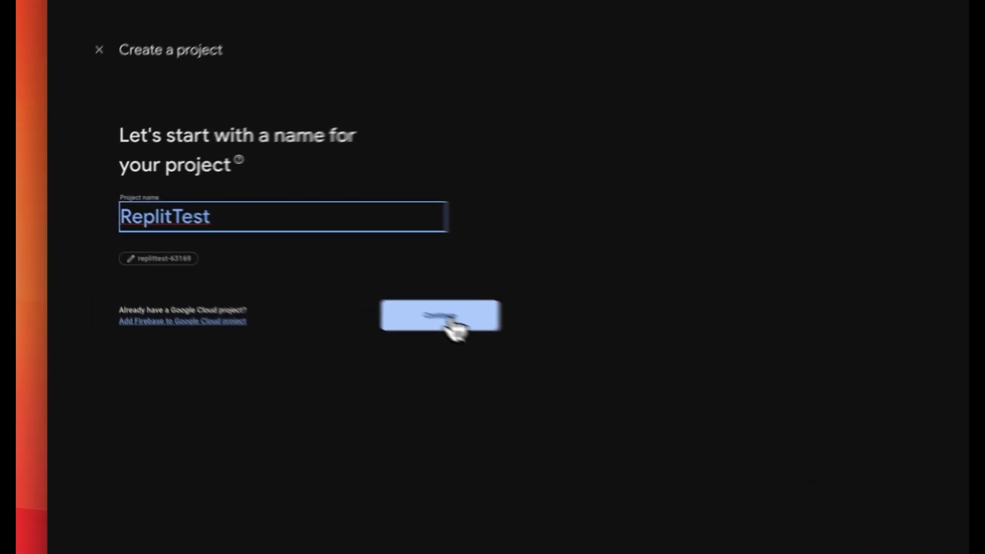
left_click(306, 277)
left_click(111, 238)
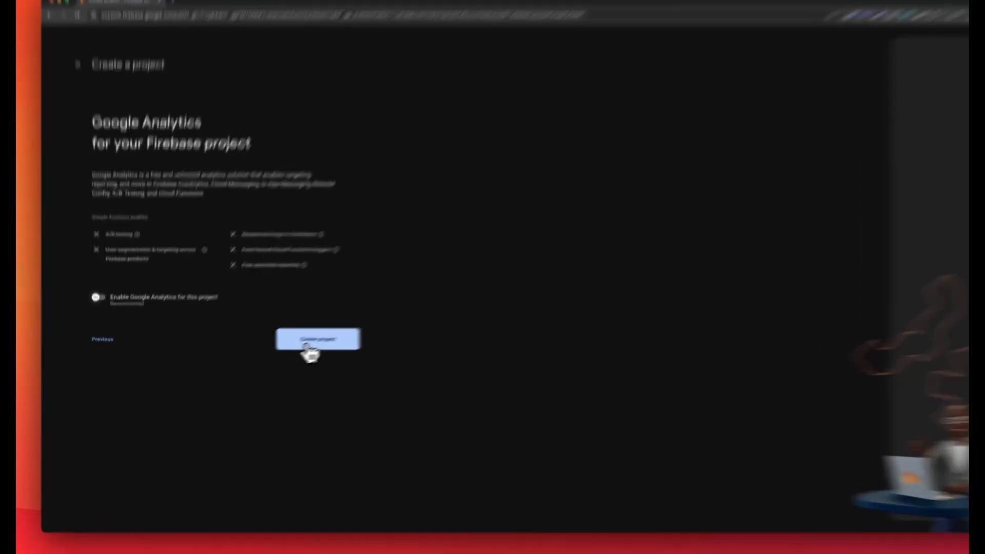
left_click(289, 354)
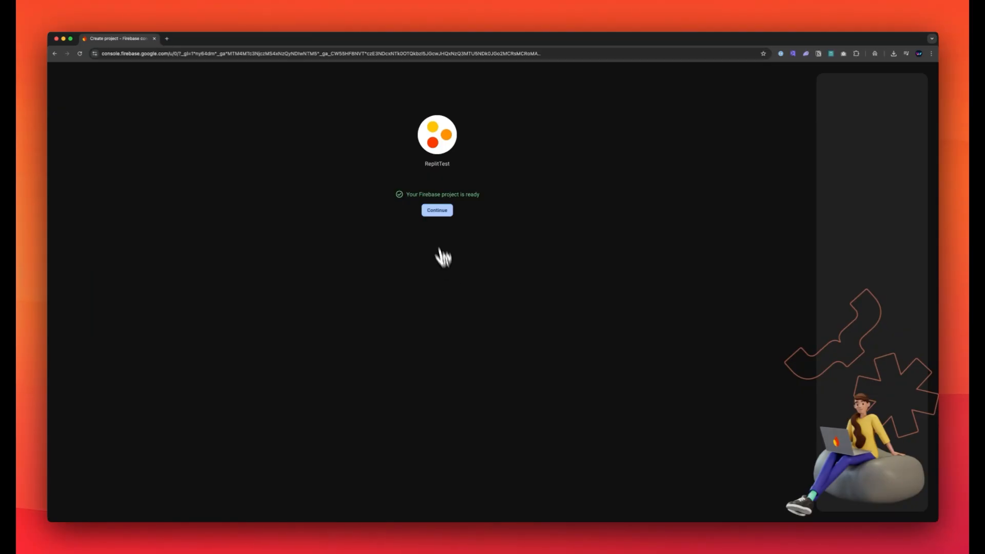
left_click(437, 210)
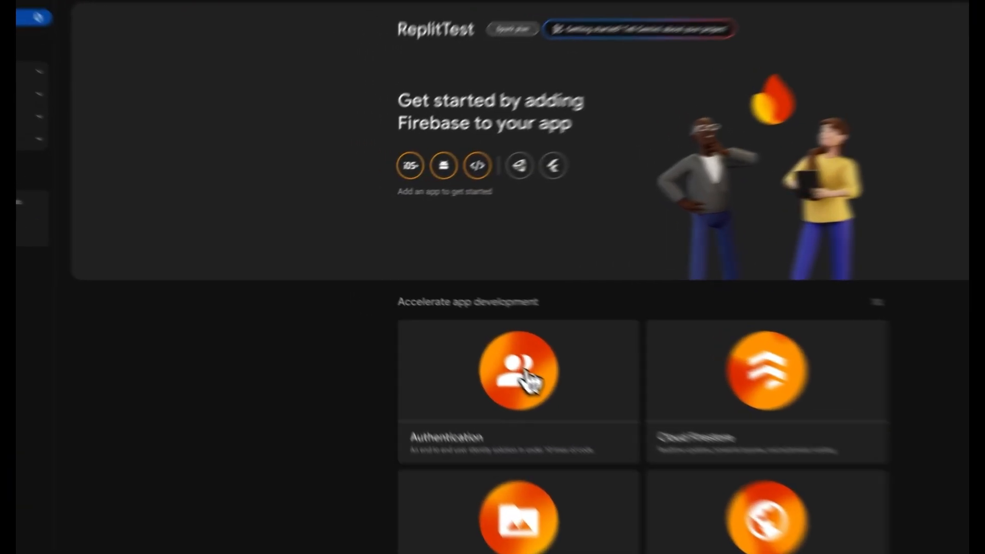
Start Authentication setup for the project and view the Facebook sign-in provider's configuration without saving it
left_click(447, 321)
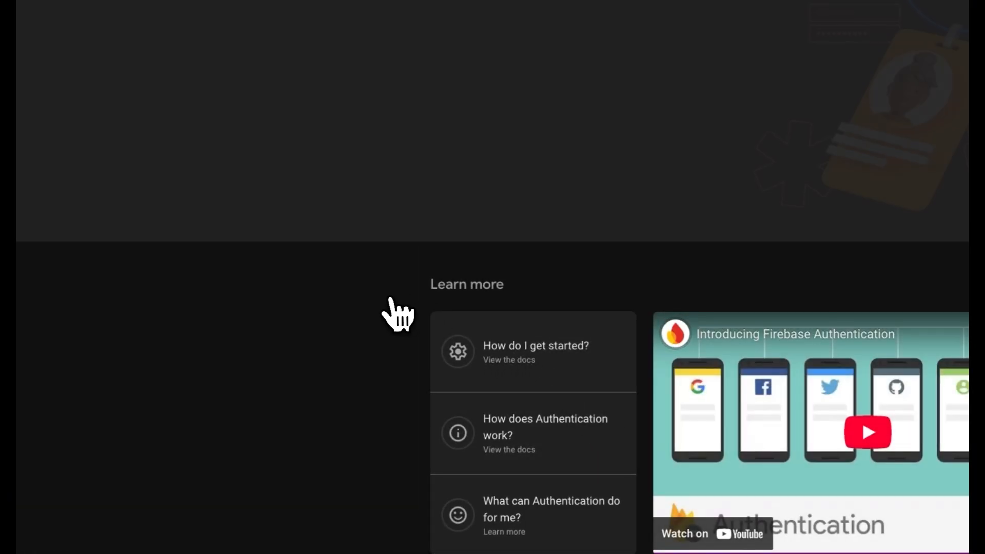
left_click(475, 144)
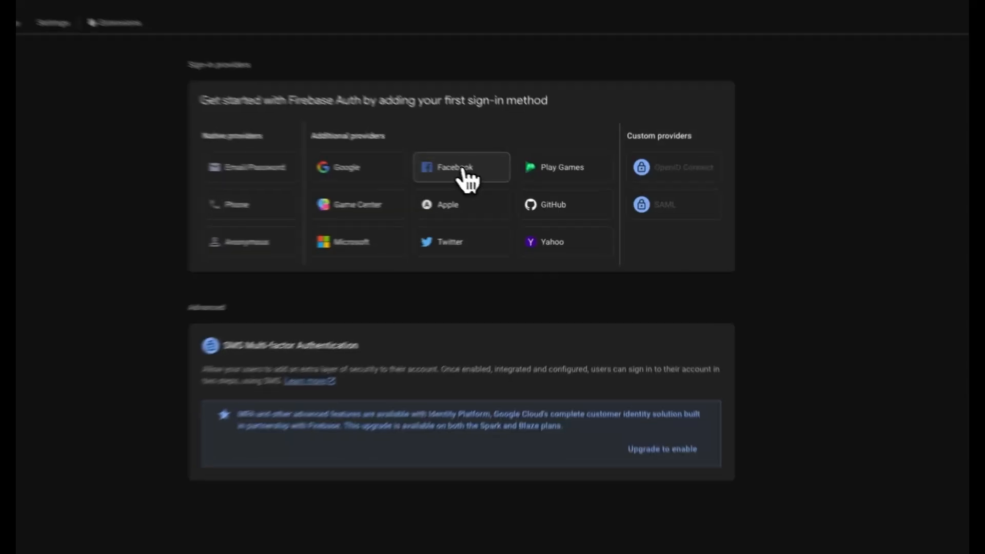
left_click(523, 189)
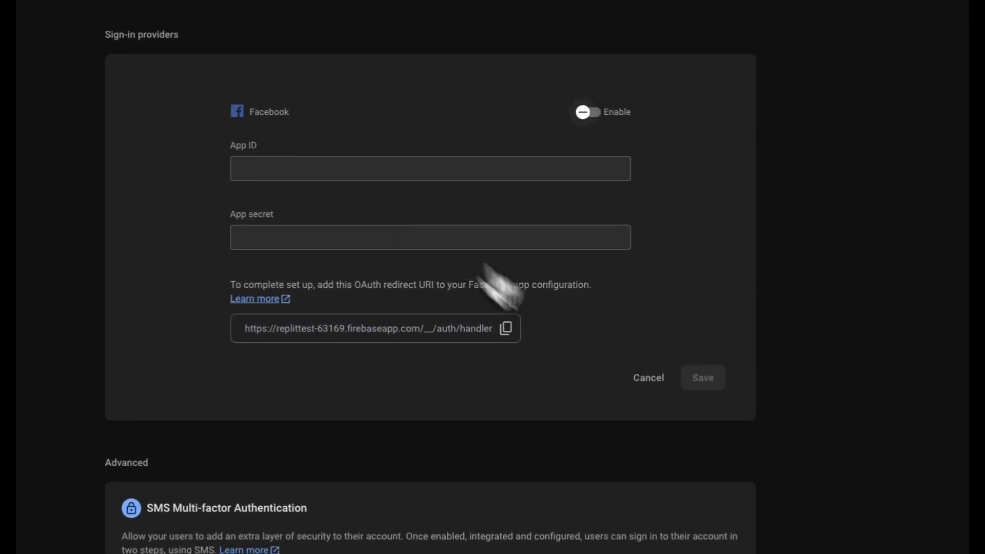
left_click(649, 379)
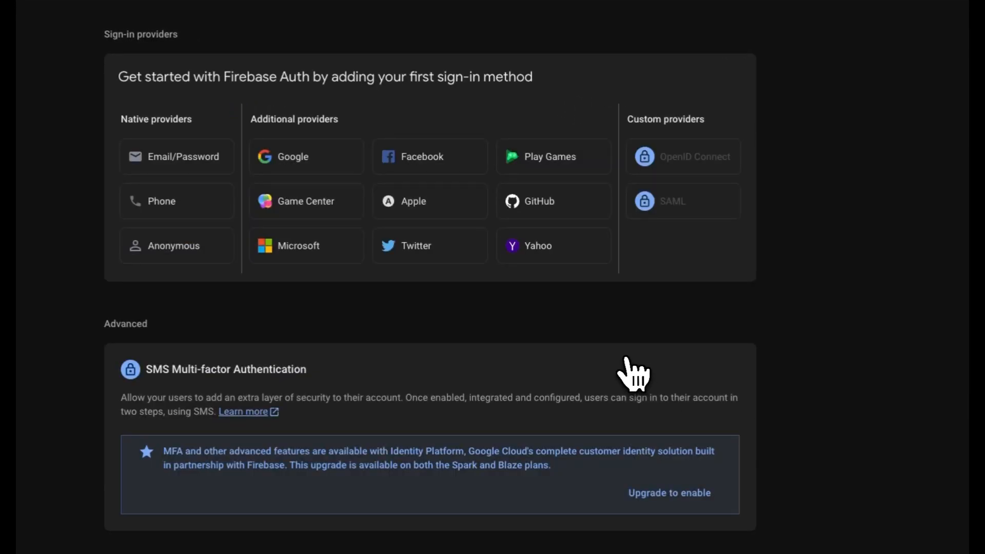
Enable Google as a sign-in provider, choosing the project's support email, and save it
left_click(284, 160)
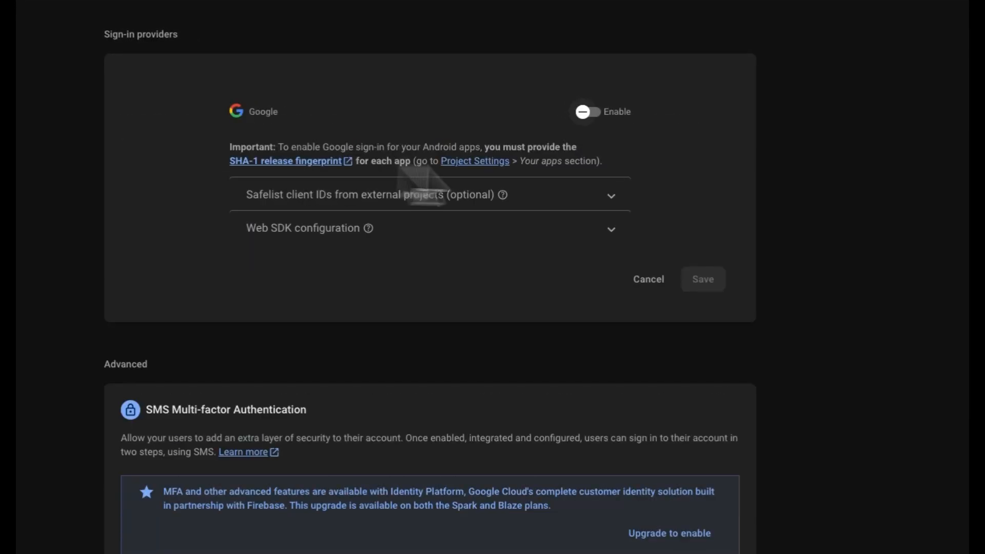
left_click(600, 125)
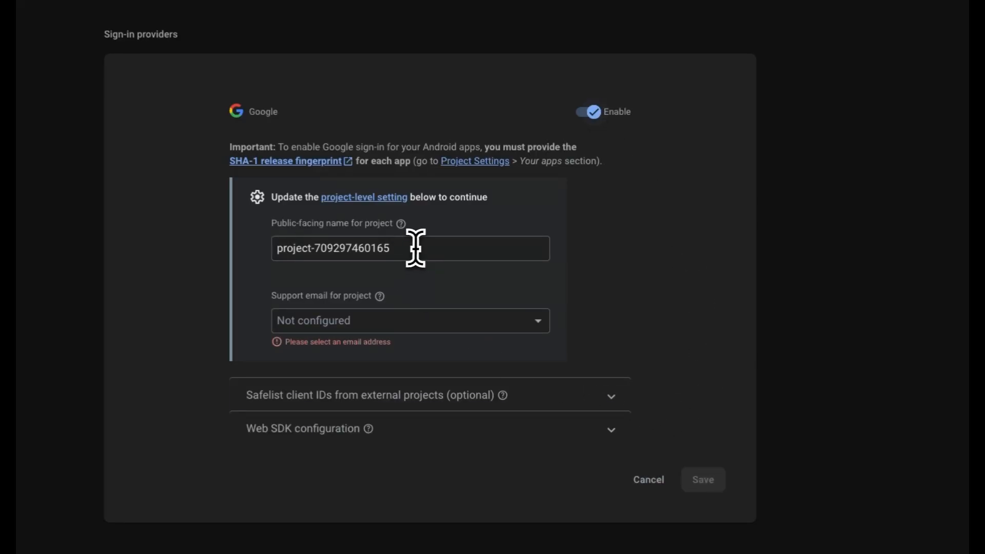
left_click(416, 247)
left_click(377, 323)
left_click(370, 353)
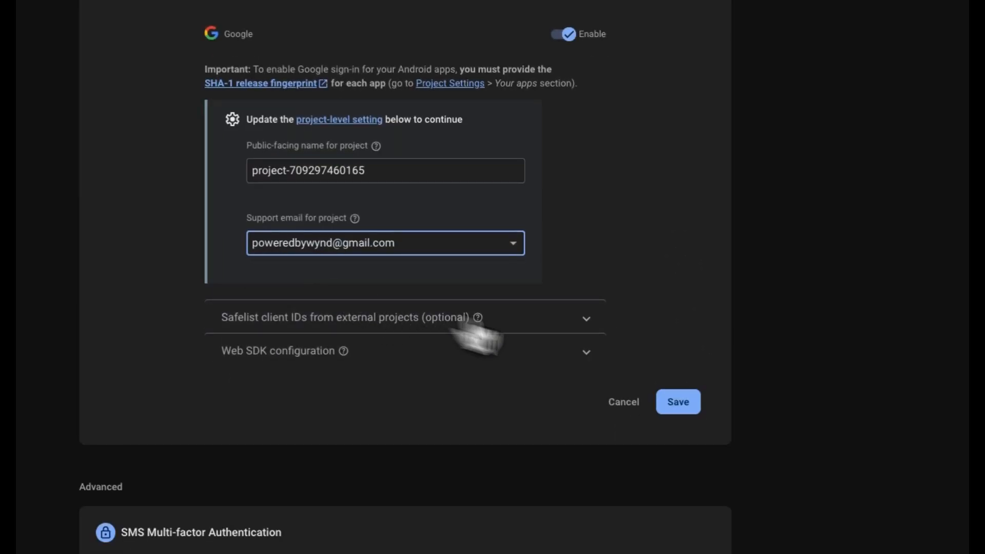
left_click(687, 479)
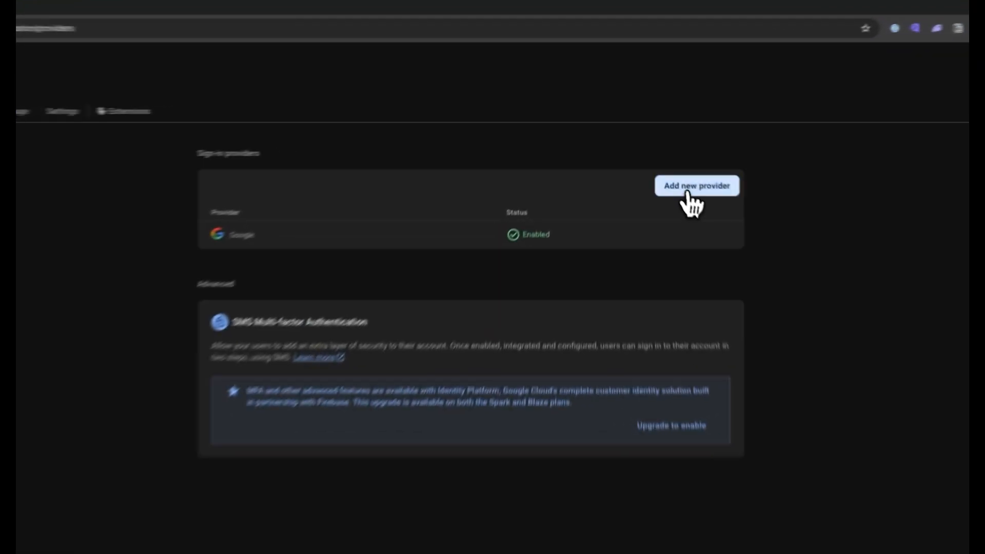
Add the Email/Password sign-in provider with email link (passwordless sign-in) also enabled, and save it
left_click(664, 148)
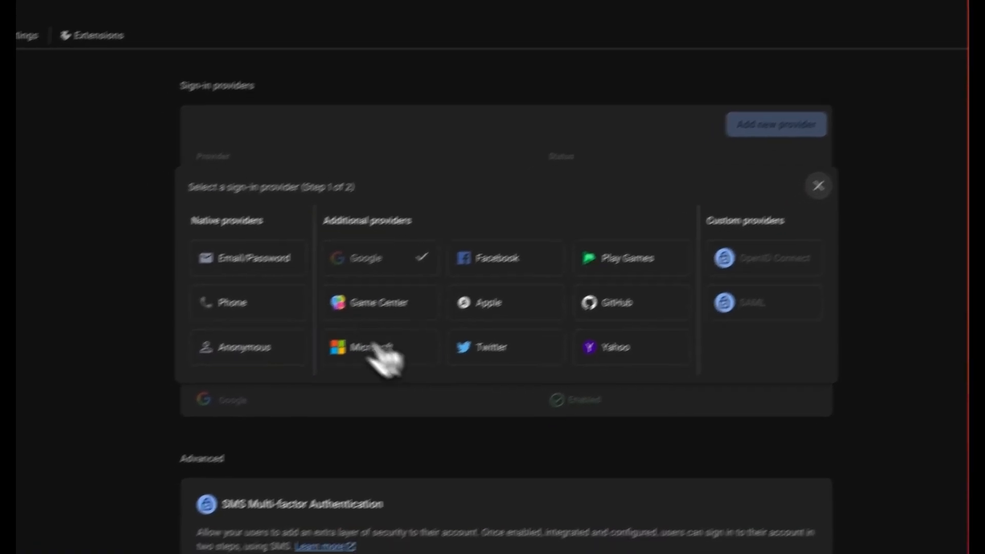
left_click(303, 231)
left_click(690, 204)
left_click(692, 304)
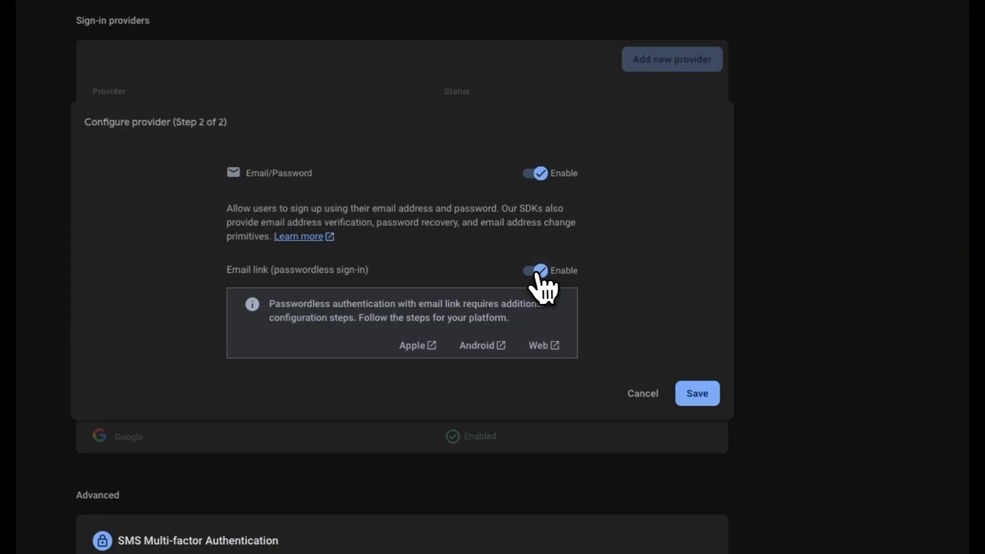
left_click(697, 393)
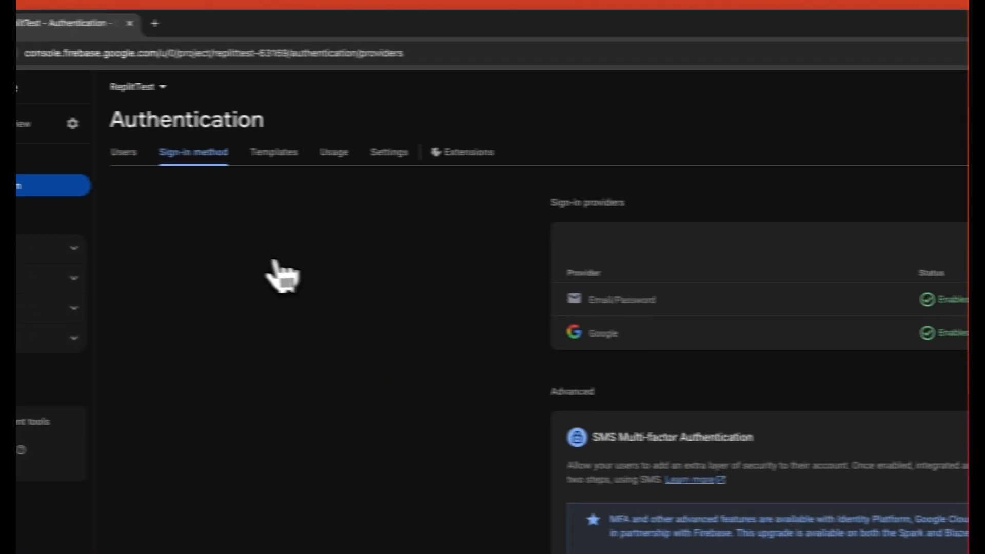
Add replit.dev to the authorized domains in the Authentication settings
left_click(389, 152)
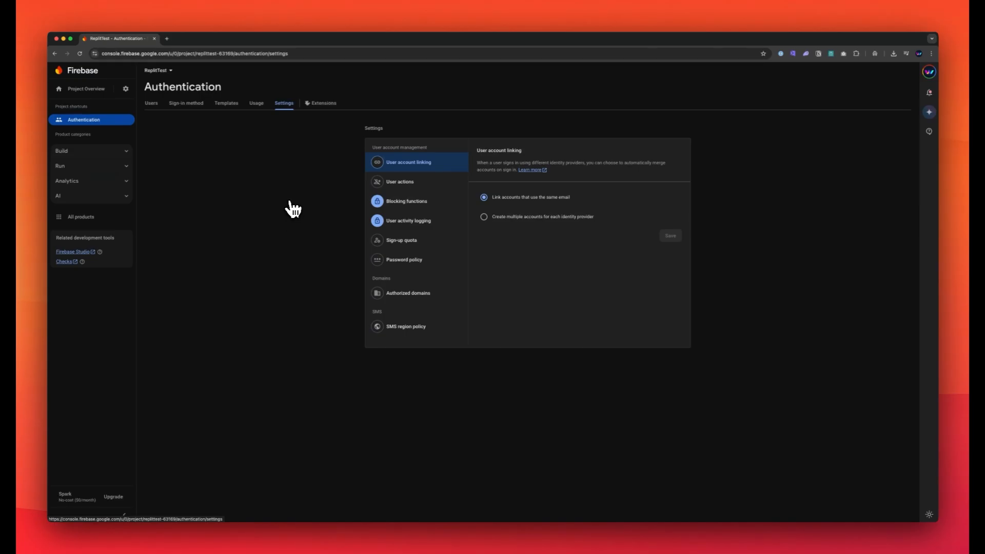
mouse_move(394, 220)
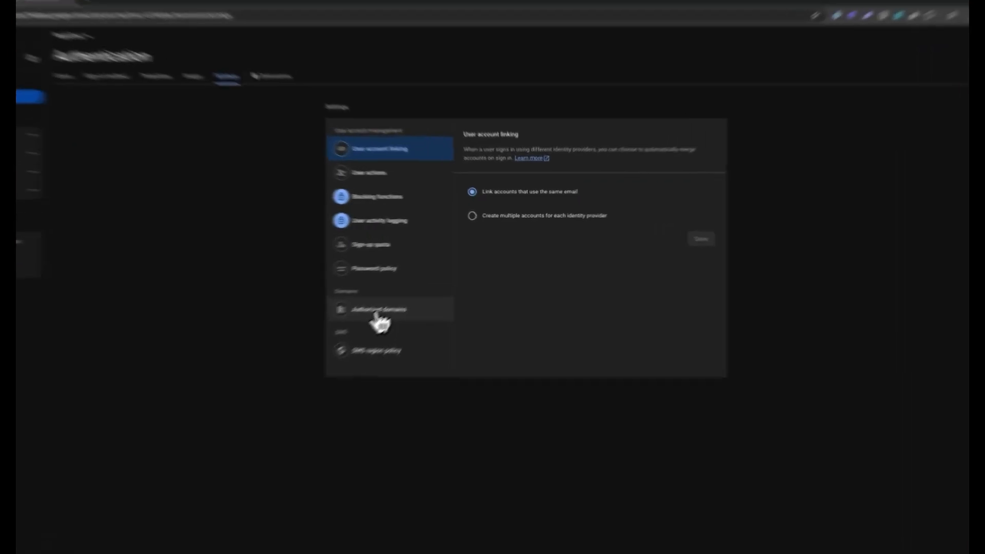
left_click(406, 296)
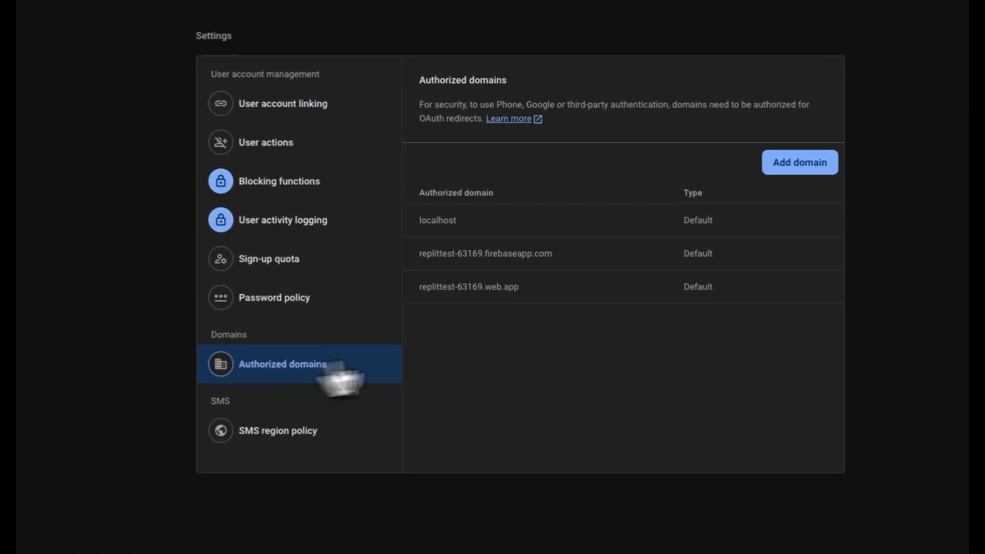
left_click(787, 166)
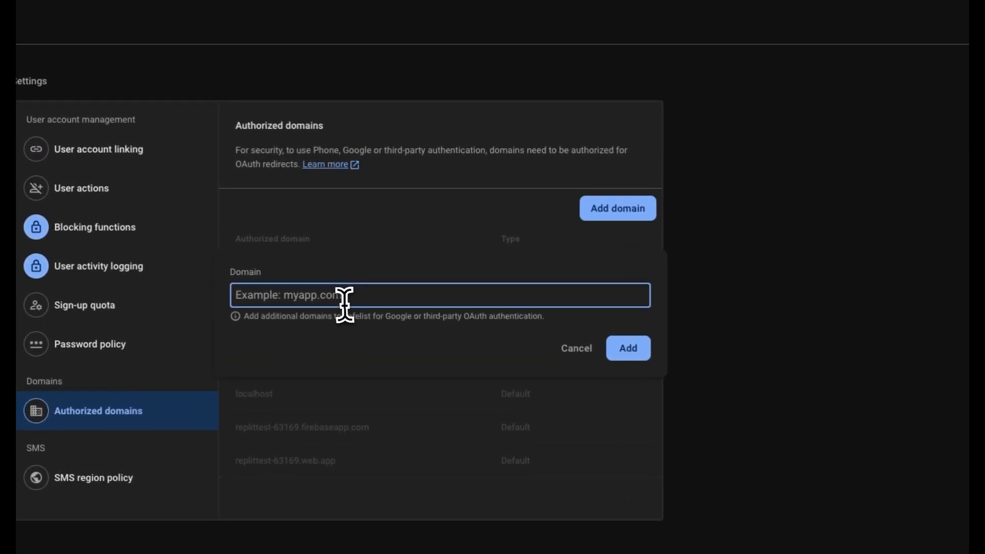
type("replit.dev")
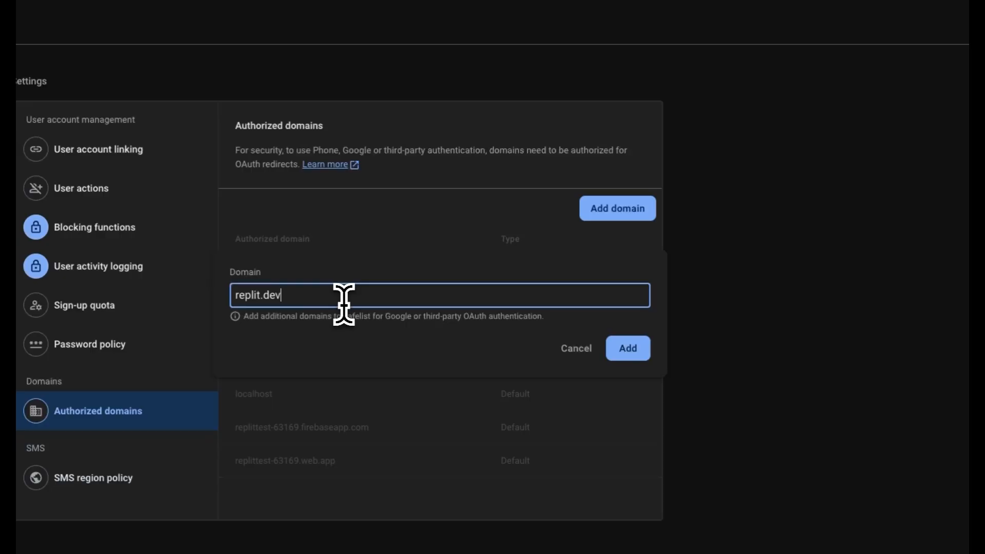
left_click(627, 348)
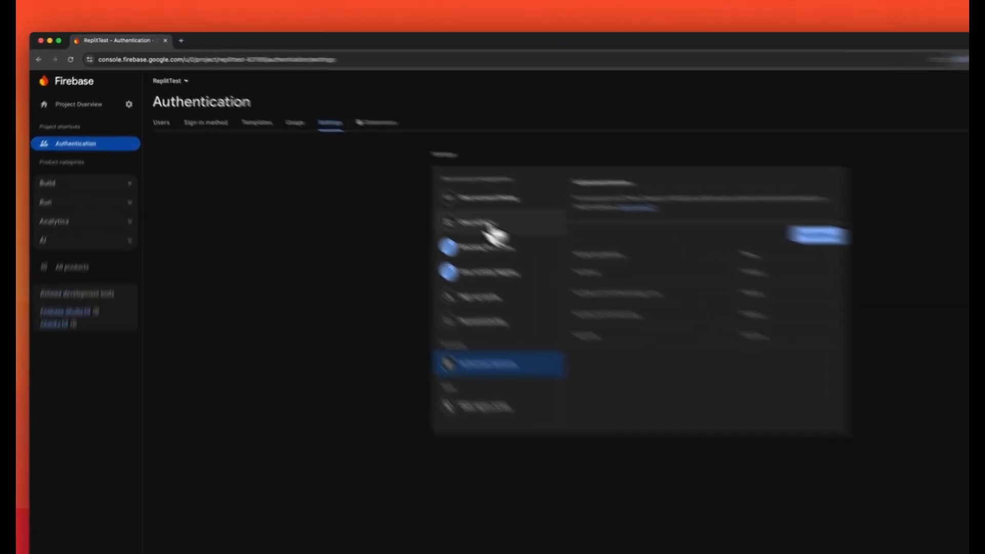
left_click(403, 163)
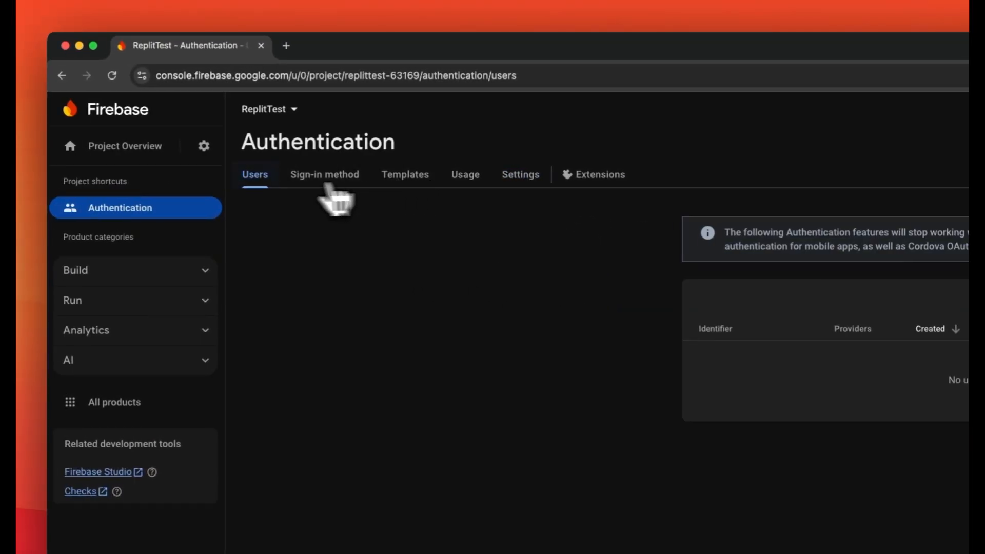
left_click(326, 177)
left_click(409, 177)
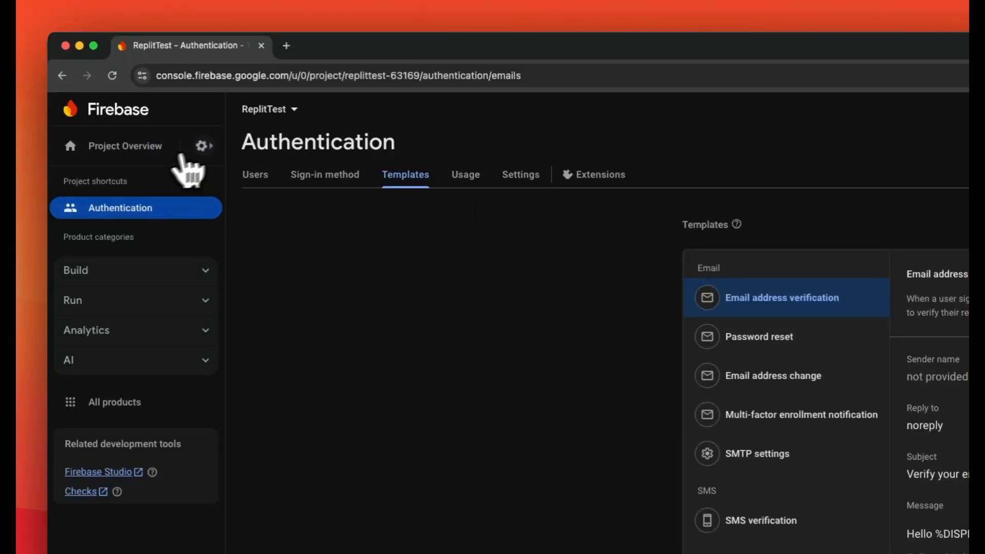
Open the general project settings and examine the Web API Key and Project ID
left_click(205, 147)
left_click(259, 154)
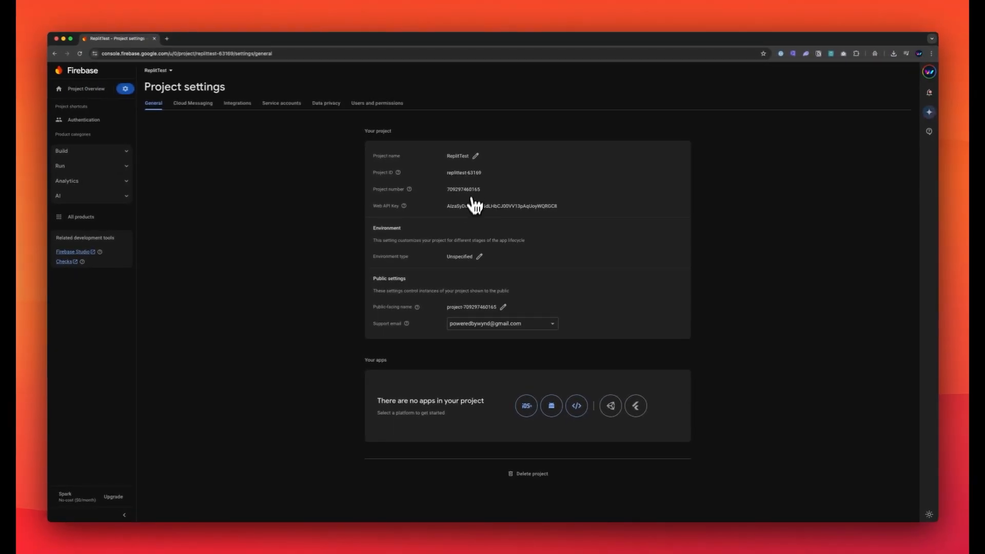
double_click(475, 206)
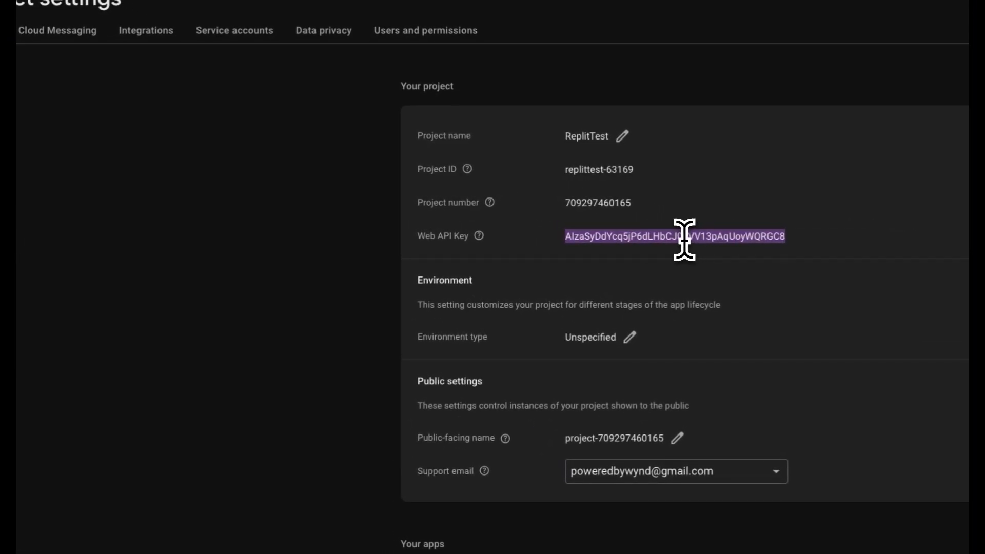
left_click(414, 260)
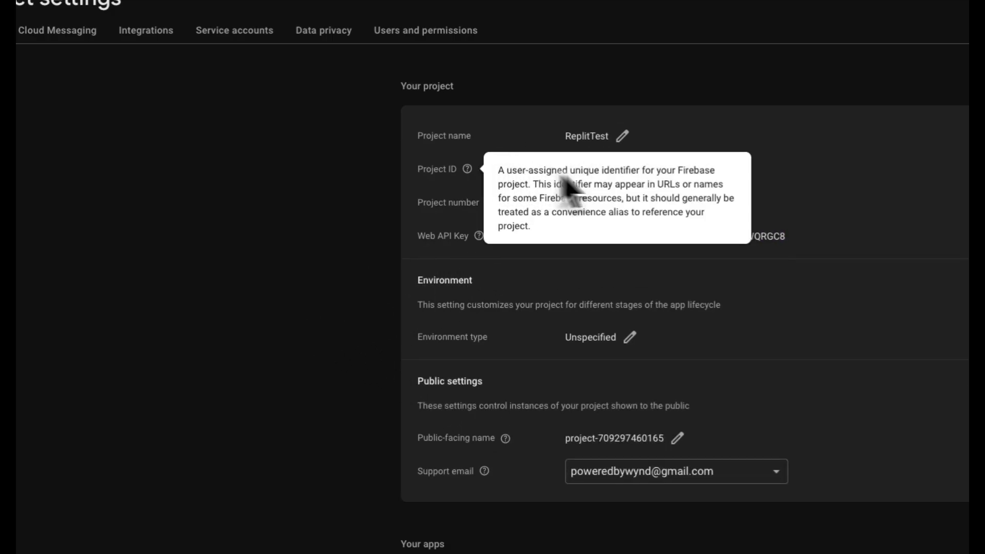
double_click(595, 169)
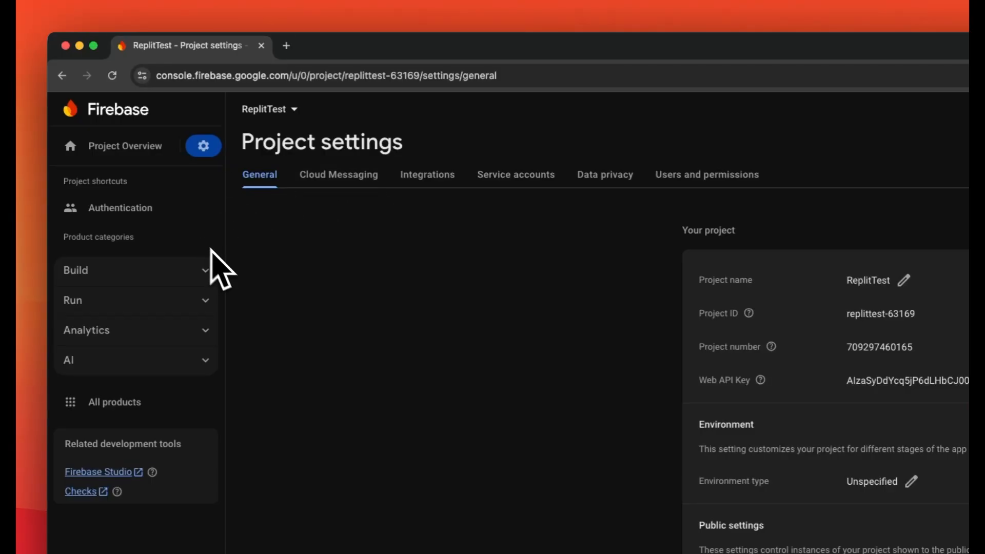
Generate and download a new private key for the Firebase Admin SDK service account
left_click(341, 177)
left_click(426, 177)
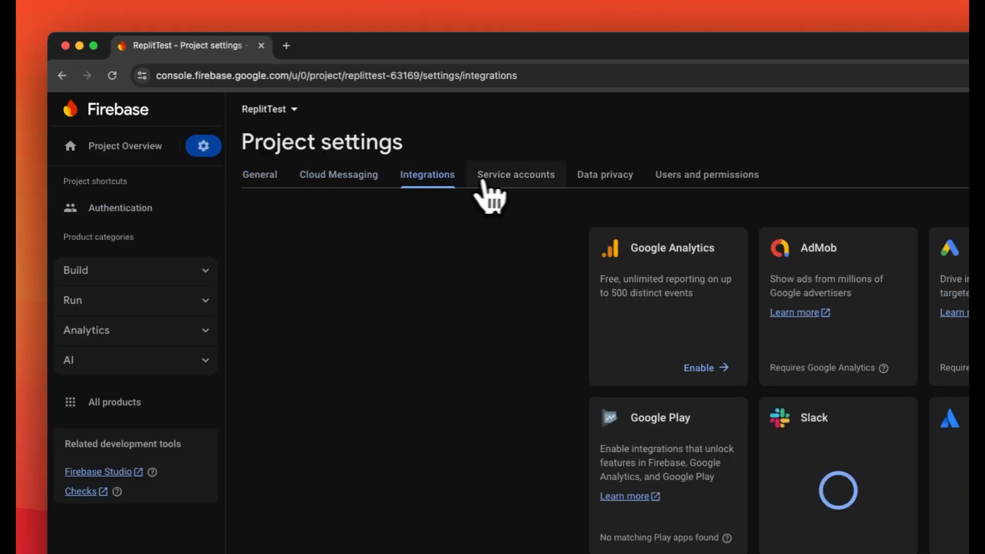
left_click(605, 175)
left_click(511, 176)
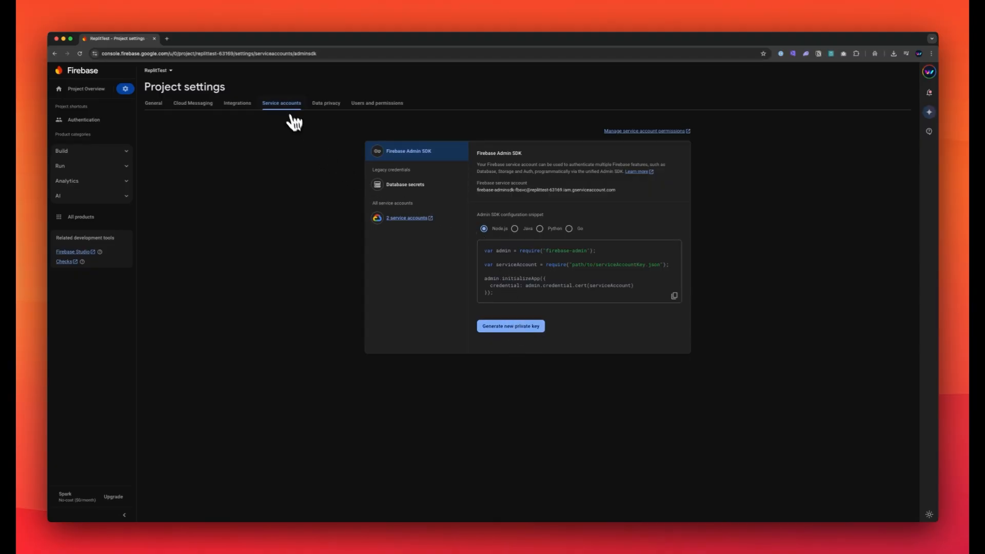
left_click(512, 328)
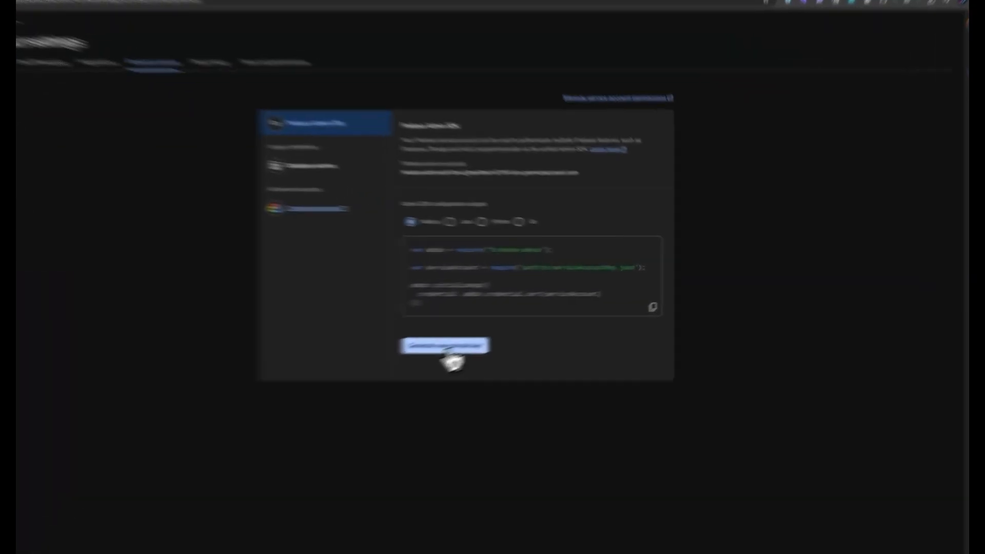
left_click(560, 325)
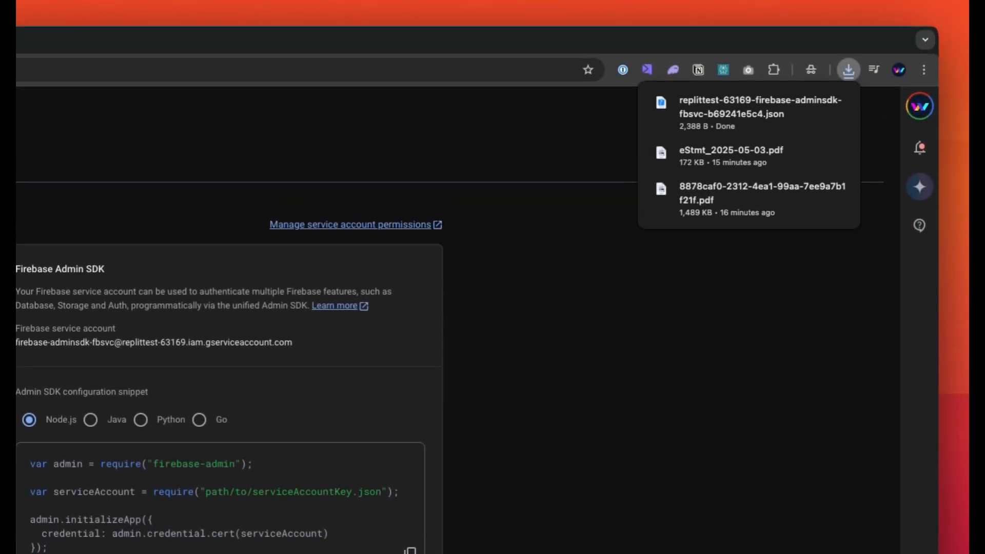
Preview the downloaded service account JSON file and examine its credential fields
key("space")
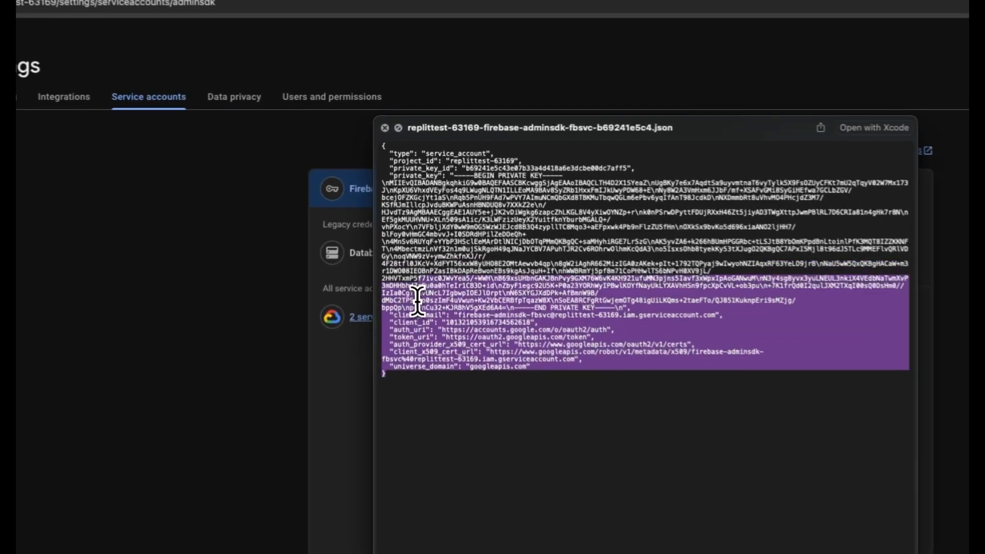
key("super+a")
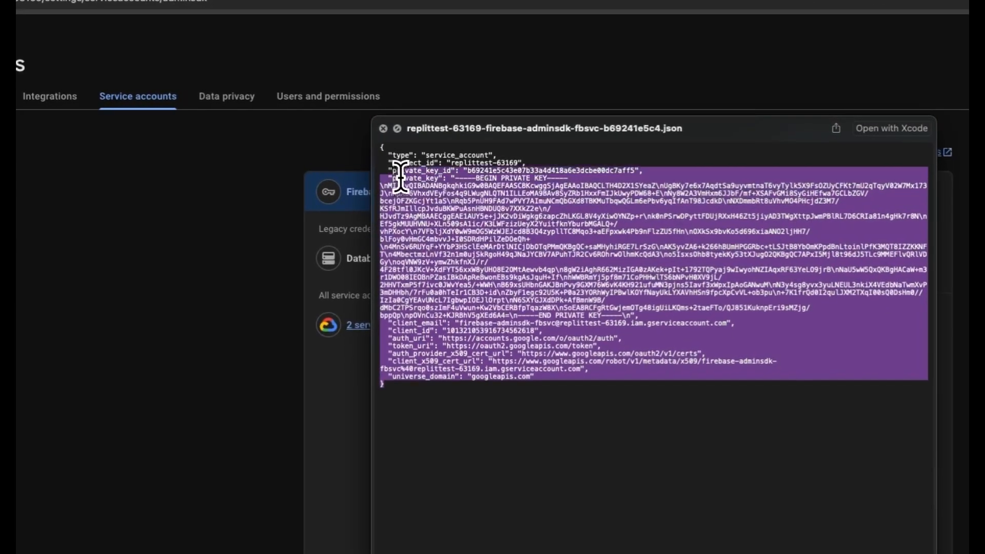
left_click(506, 209)
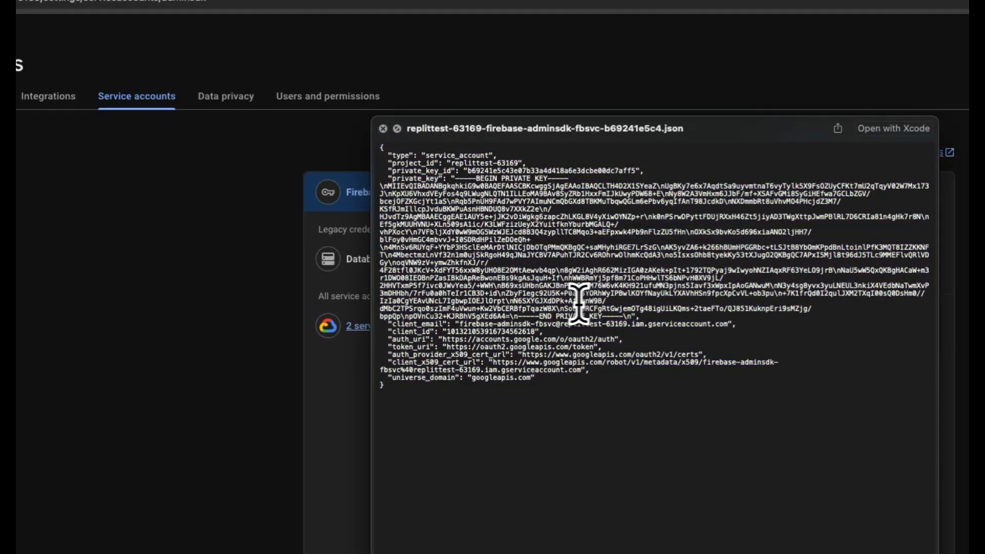
Examine the full contents of the service account JSON file and close its preview
left_click_drag(414, 396, 359, 121)
left_click(489, 233)
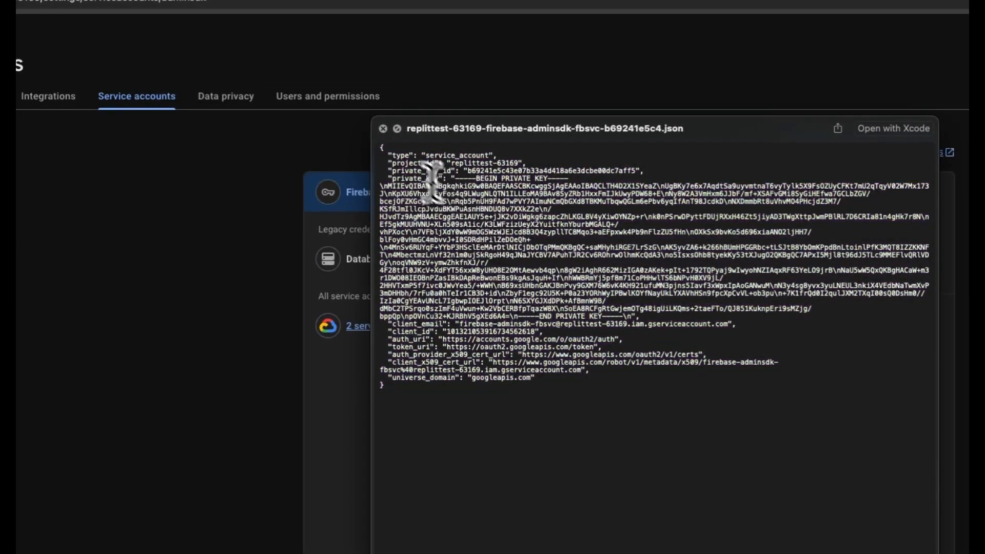
left_click(383, 128)
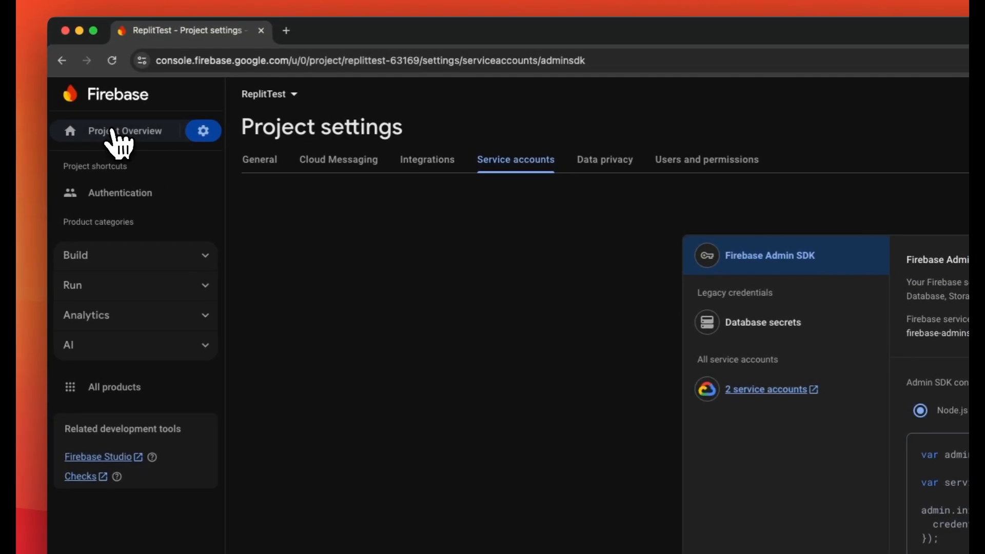
Register a web app nicknamed ReplitTest from the project overview, without Firebase Hosting, and return to the console
left_click(113, 132)
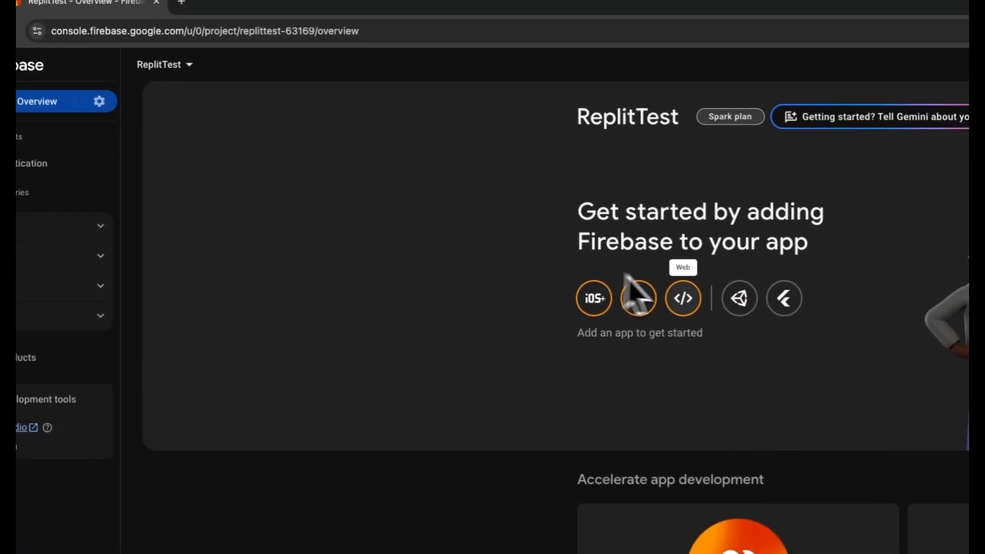
left_click(676, 298)
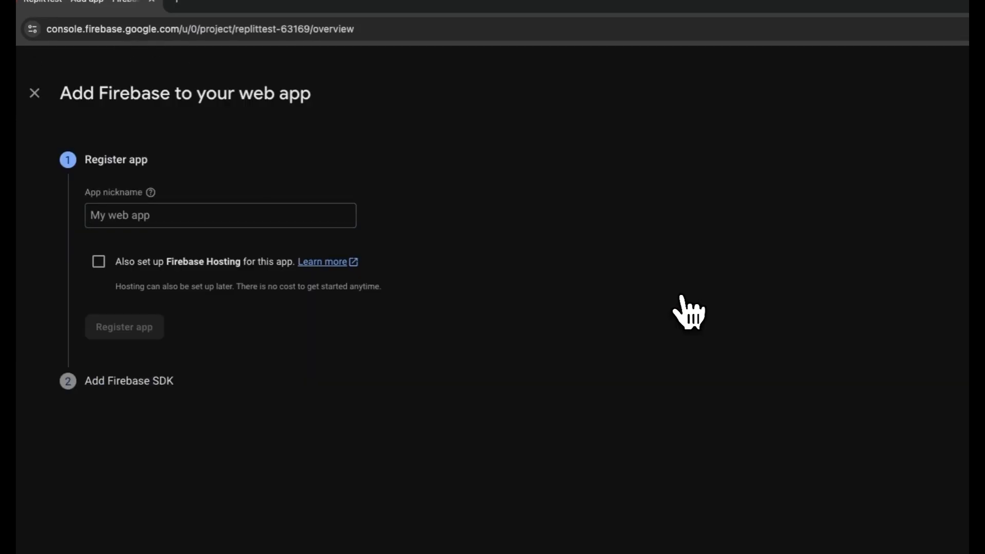
left_click(221, 180)
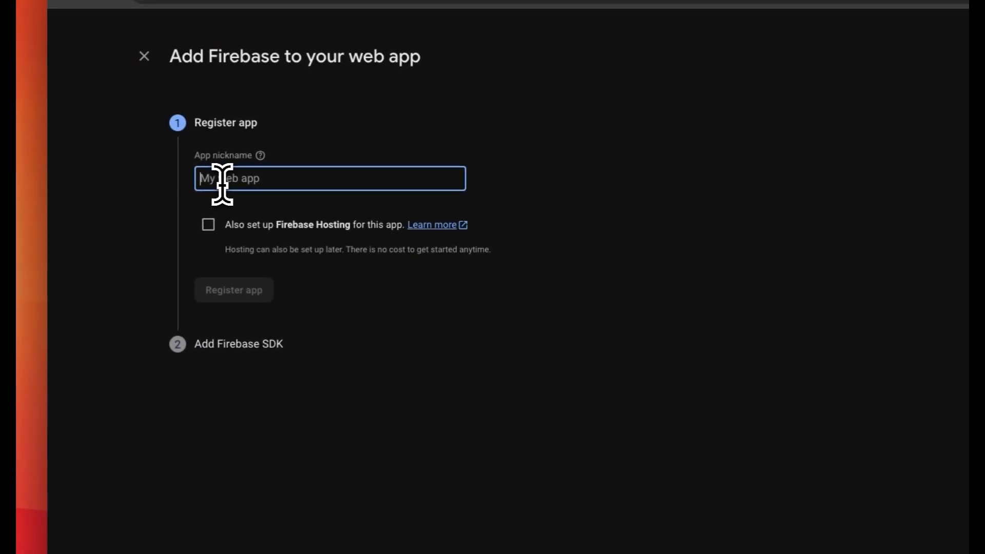
type("R")
key("BackSpace")
type("ReplitTest")
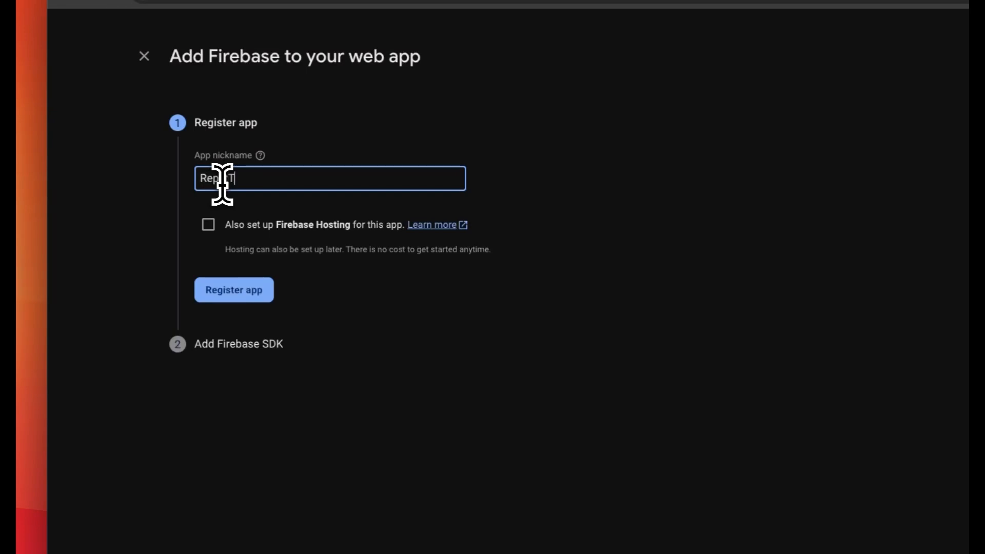
left_click(237, 292)
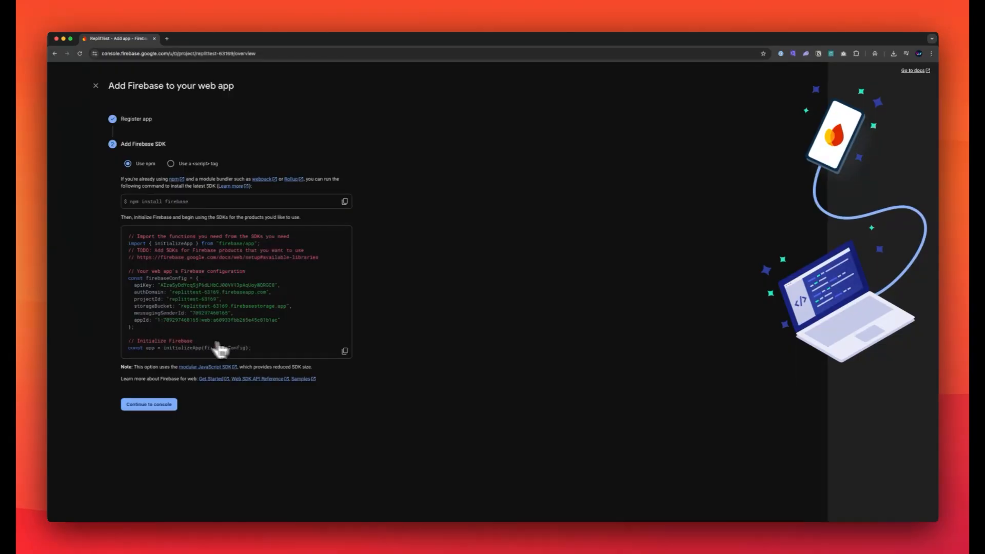
left_click(154, 408)
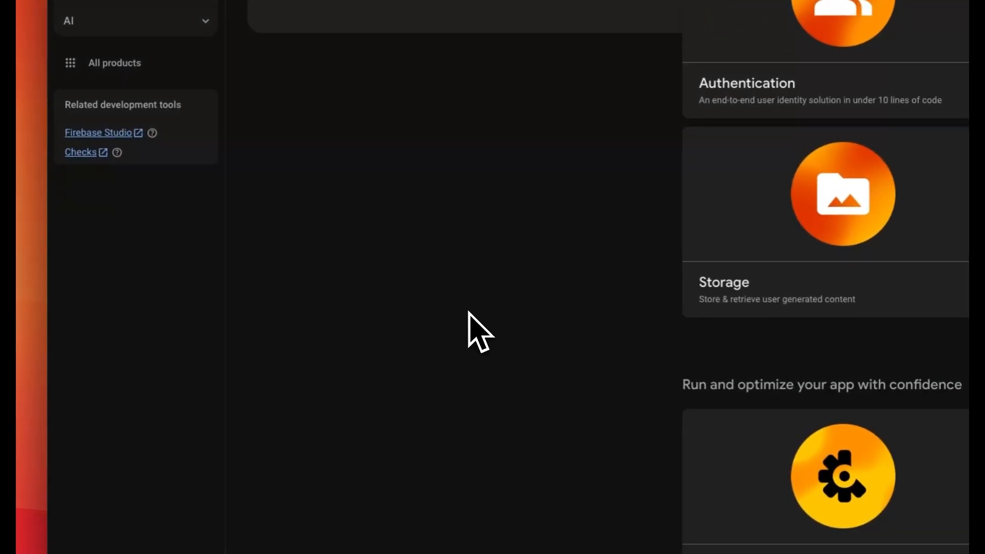